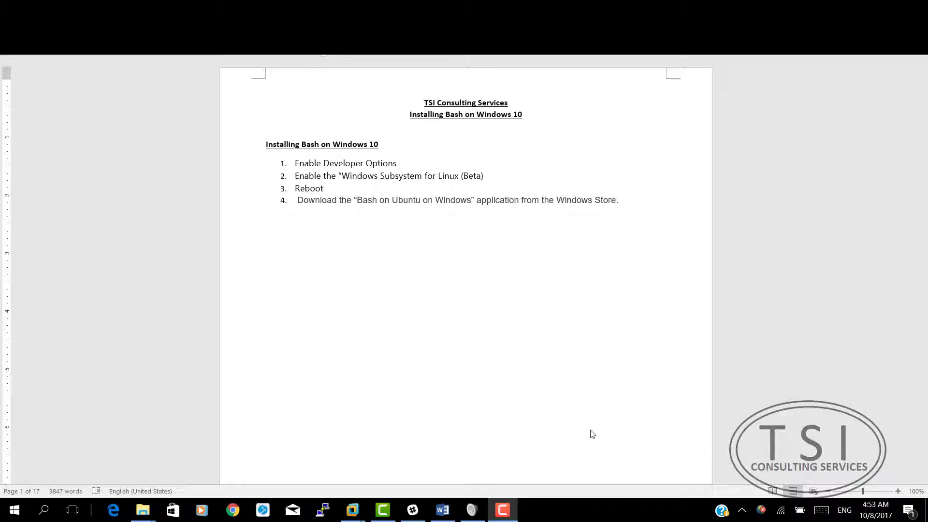
Open the Windows 10 virtual machine's console and its Start menu
left_click(352, 510)
left_click(875, 445)
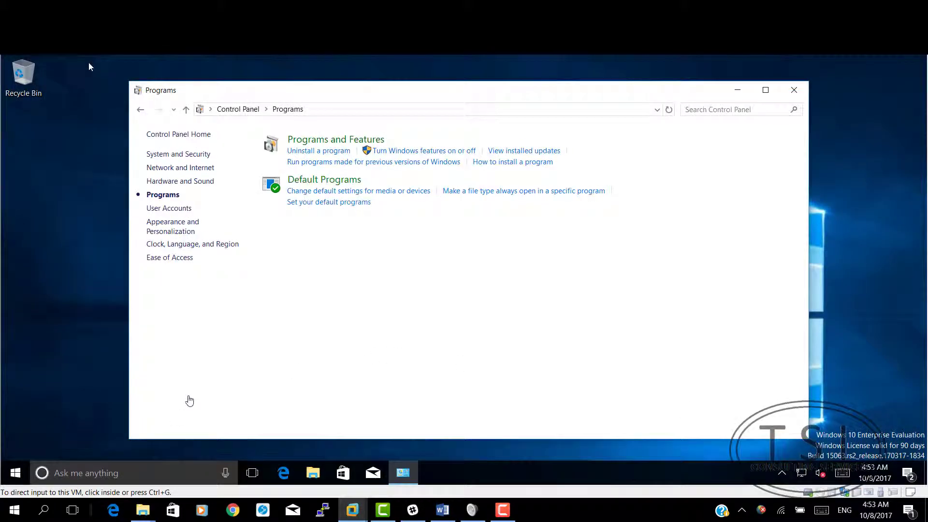
left_click(12, 479)
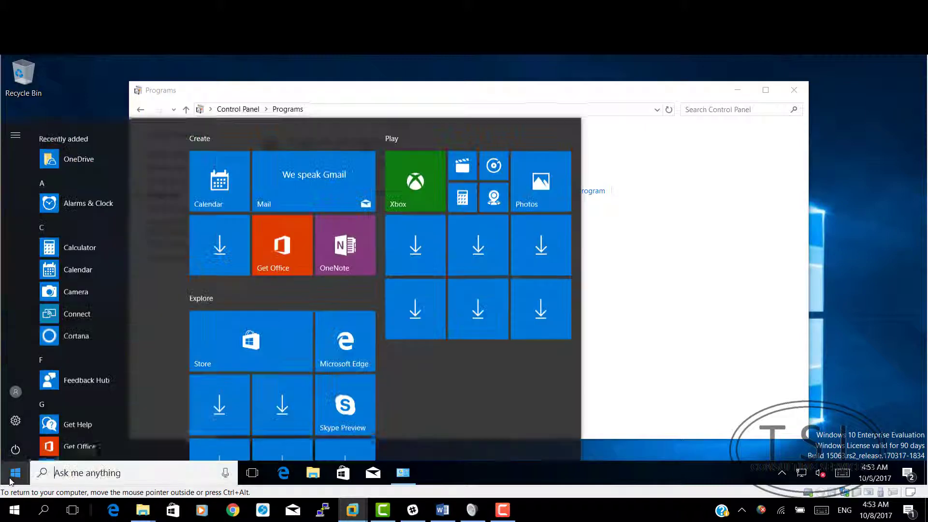
In Settings' developer features page, select Developer mode and confirm with Yes
right_click(12, 479)
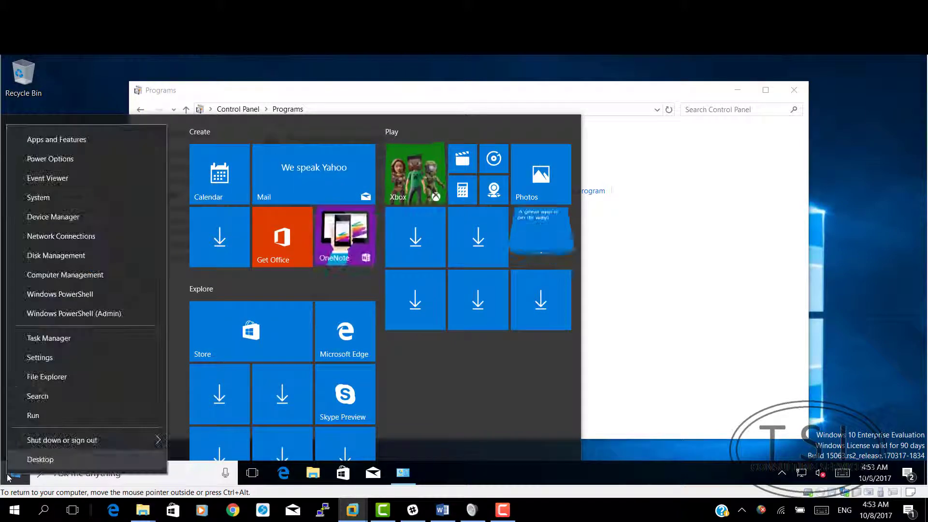
left_click(42, 357)
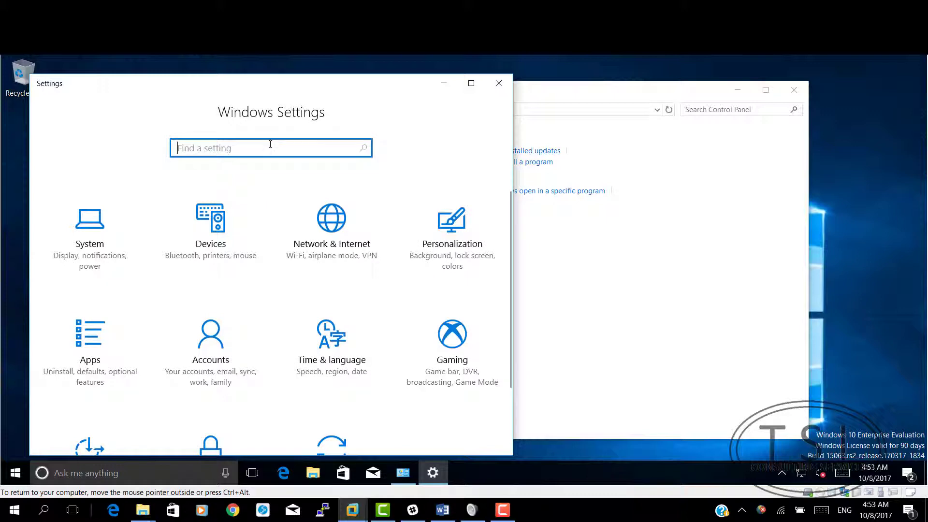
type("deve")
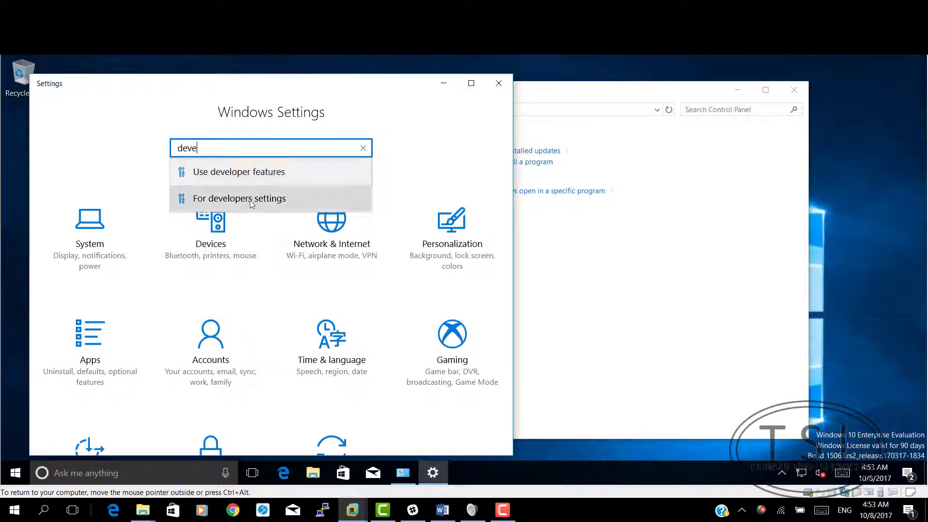
left_click(245, 178)
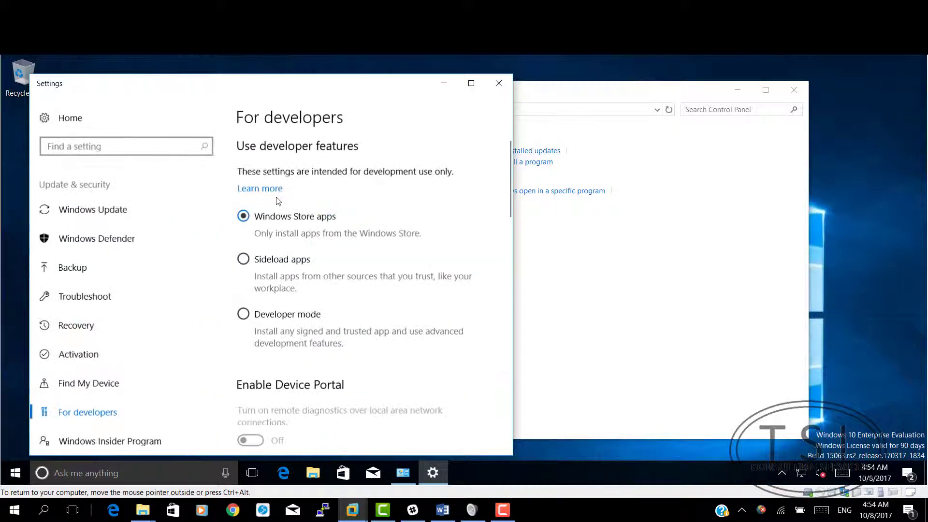
left_click(243, 314)
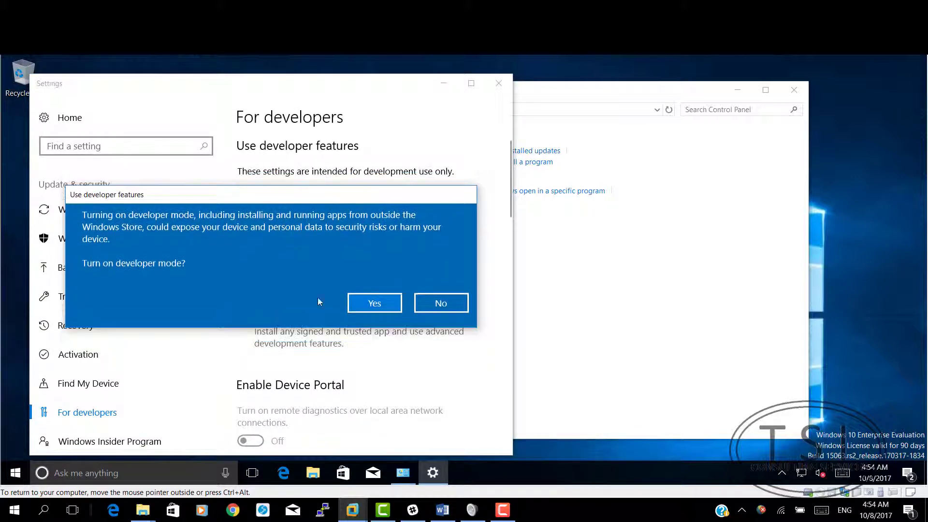
left_click(367, 303)
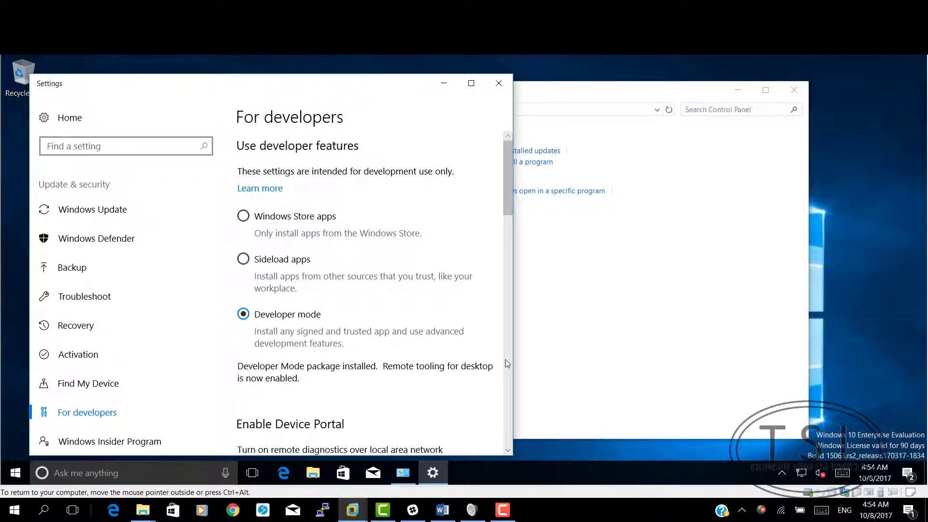
left_click(444, 83)
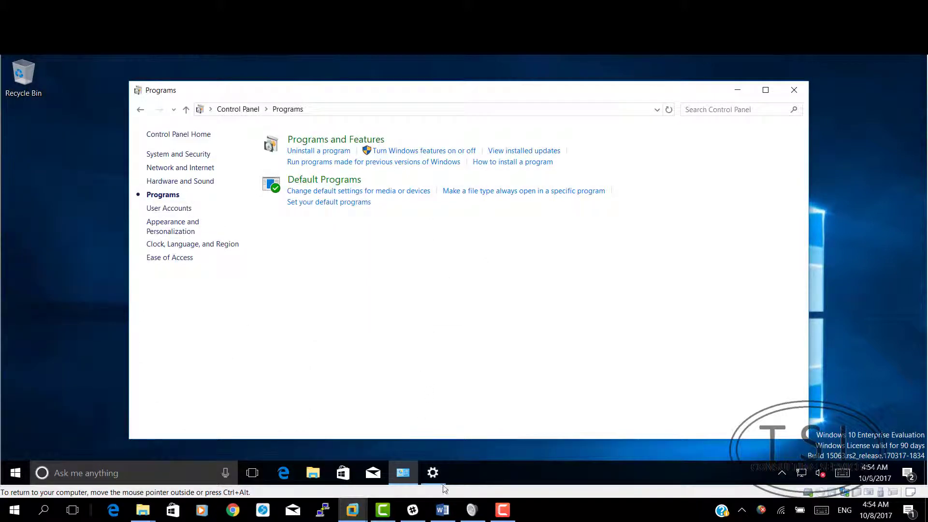
right_click(442, 510)
left_click(595, 348)
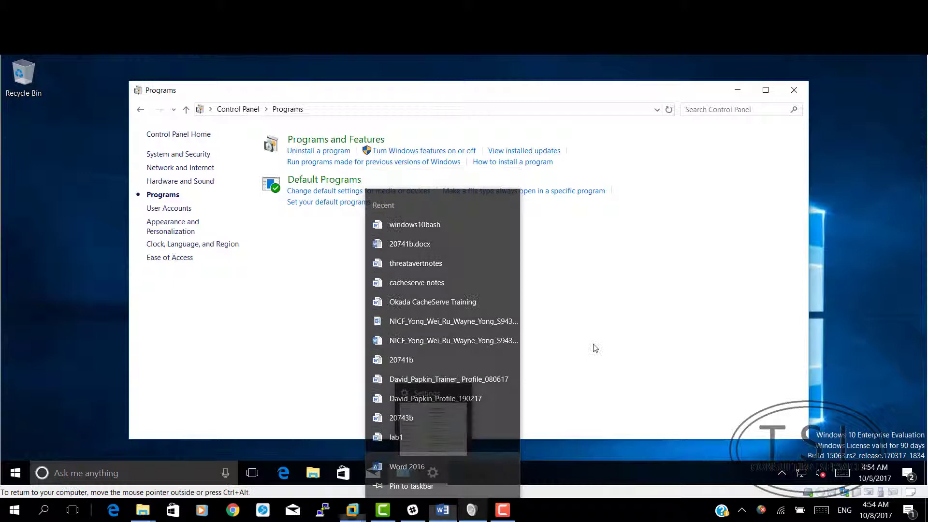
left_click(442, 510)
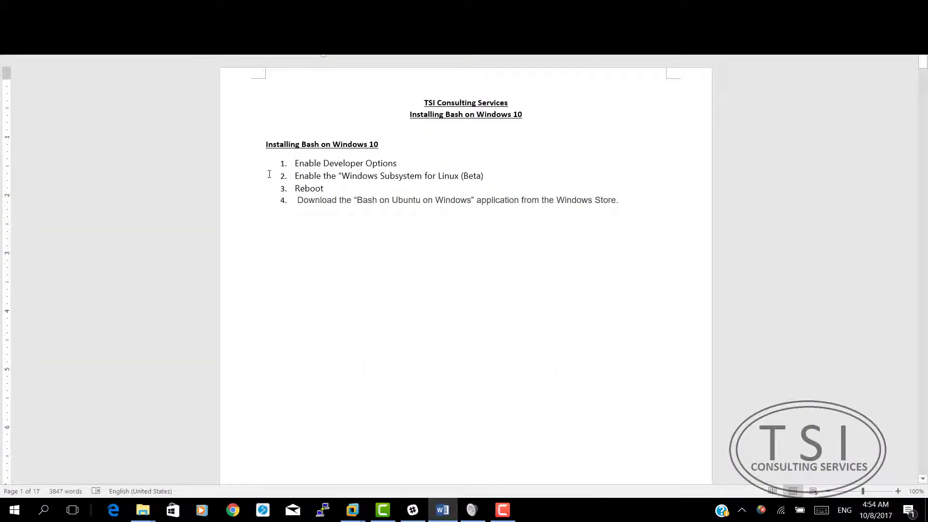
left_click_drag(295, 176, 490, 180)
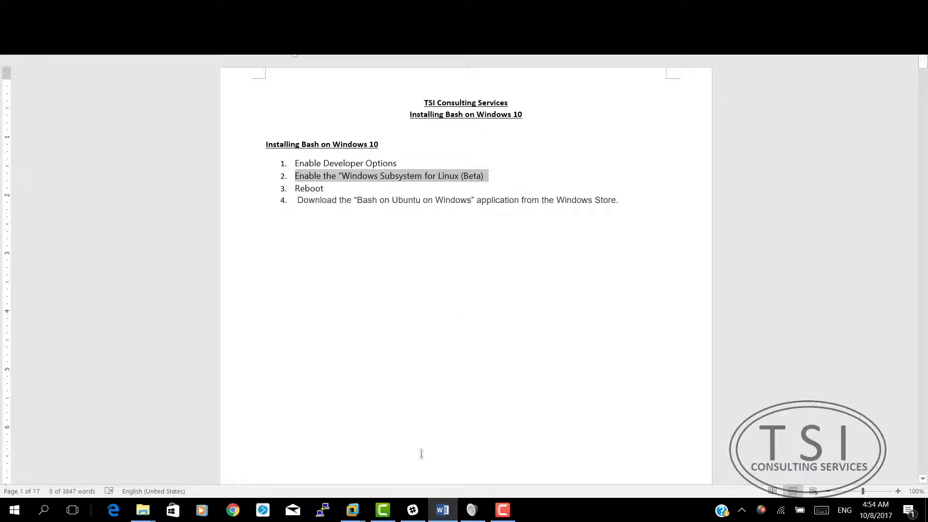
left_click(353, 510)
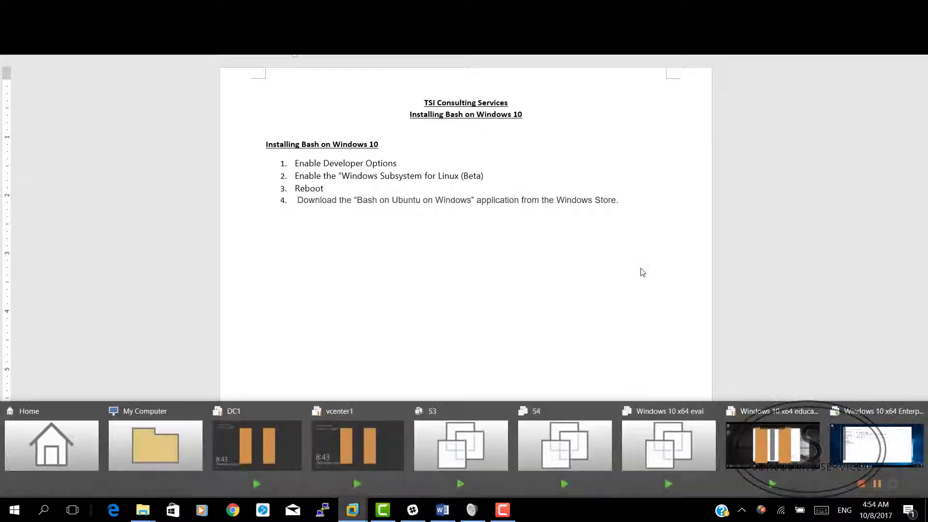
key("alt+Tab")
key("alt+Tab")
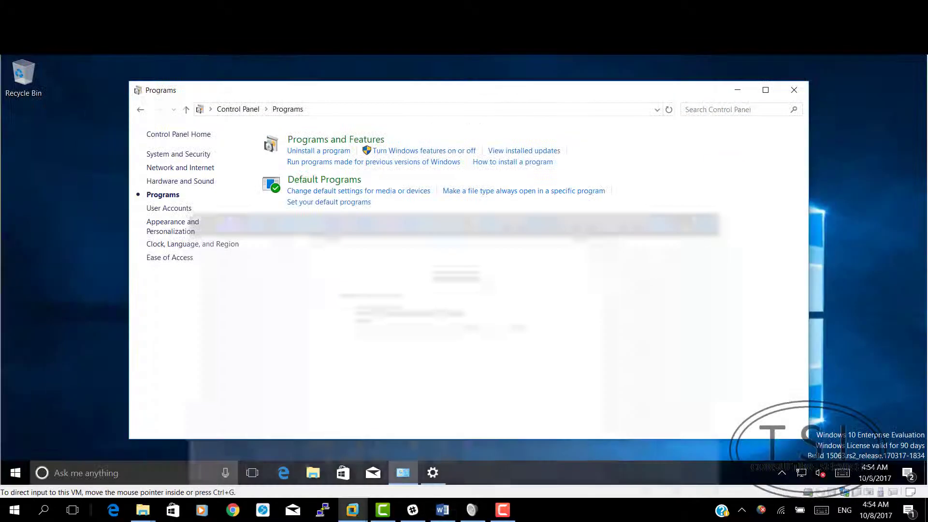
Find Control Panel by searching Start for 'control' and open it
right_click(24, 476)
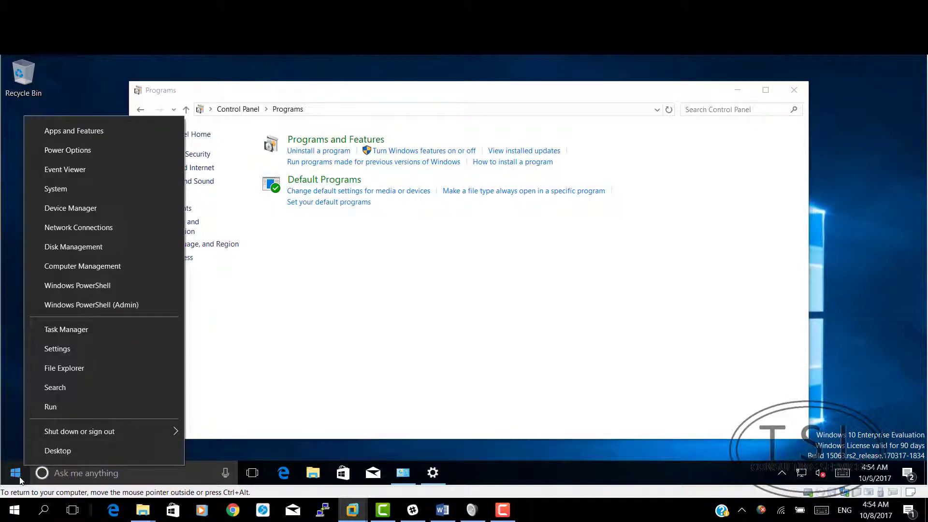
left_click(20, 480)
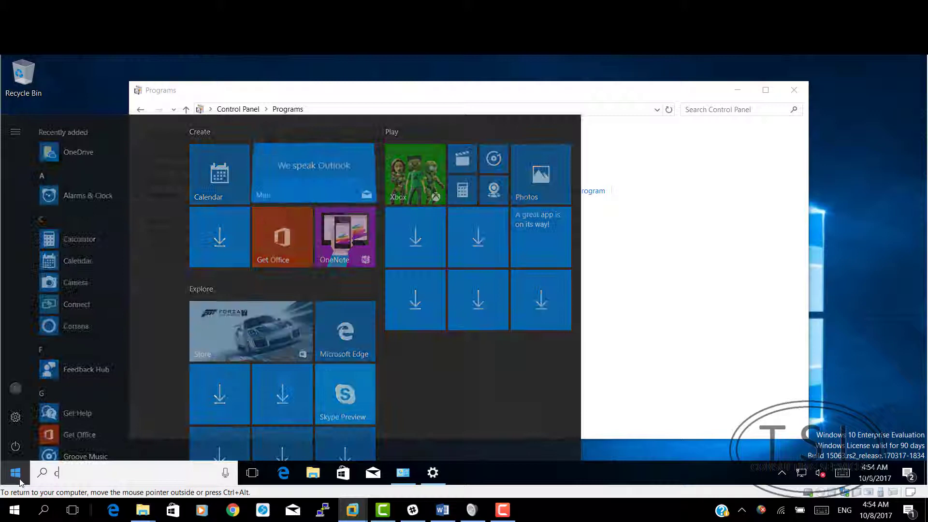
type("control")
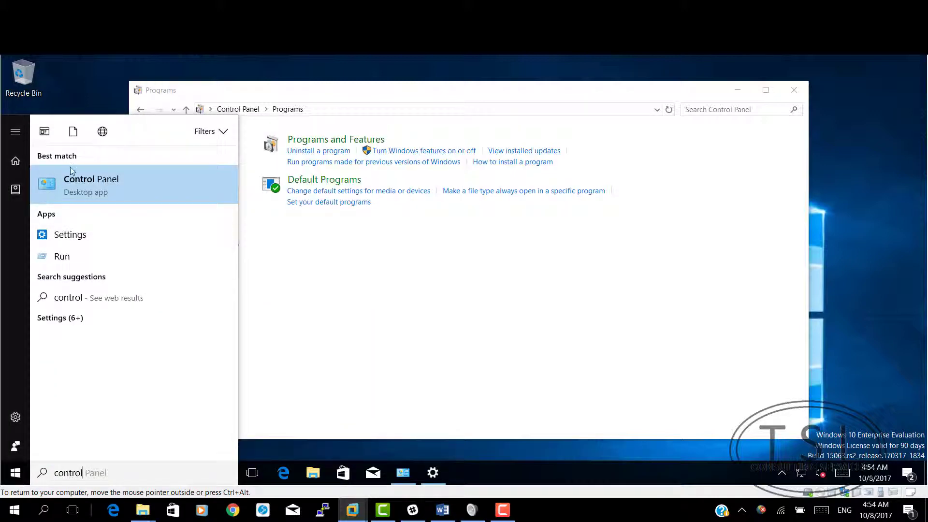
left_click(72, 184)
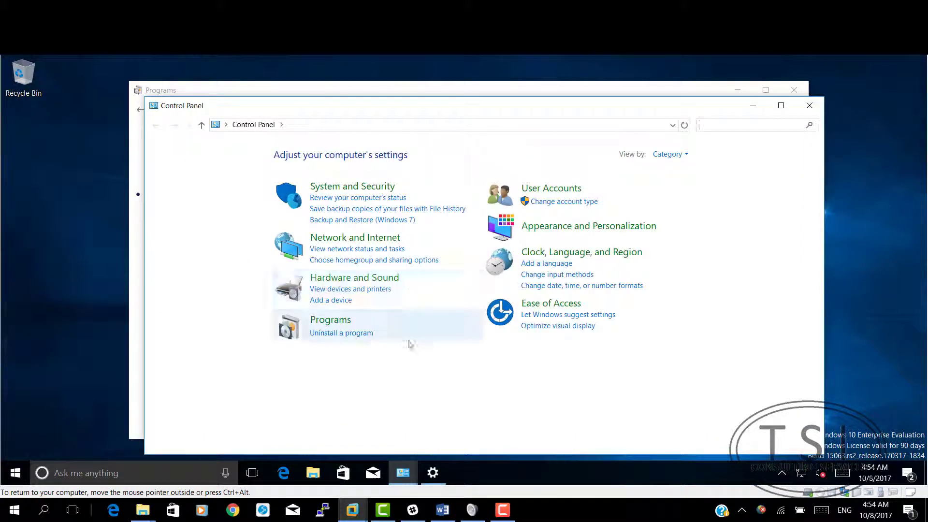
Enable Windows Subsystem for Linux (Beta) in Windows Features and restart Windows
left_click(331, 320)
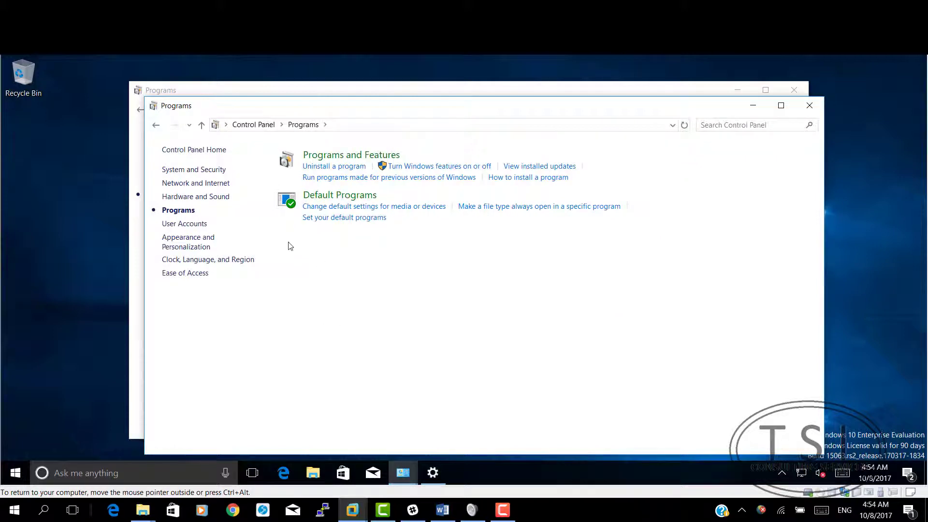
left_click(443, 167)
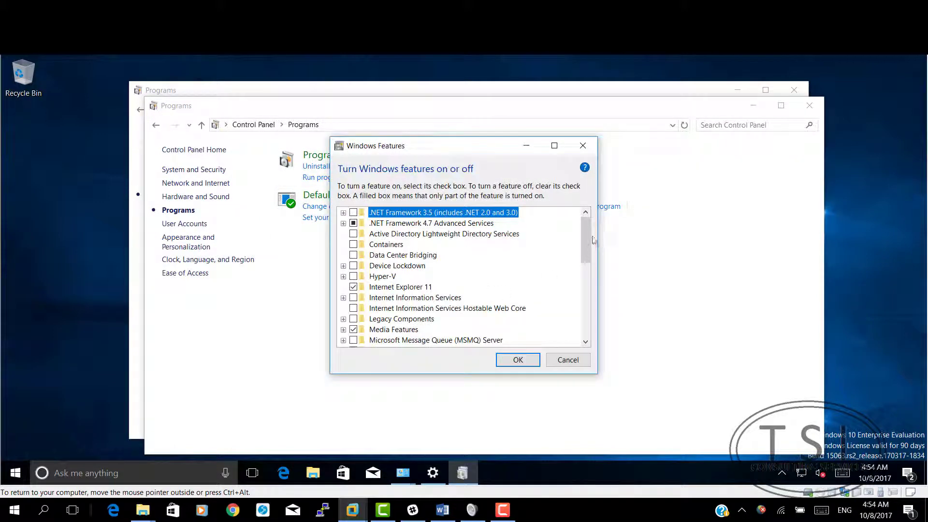
left_click_drag(589, 234, 599, 305)
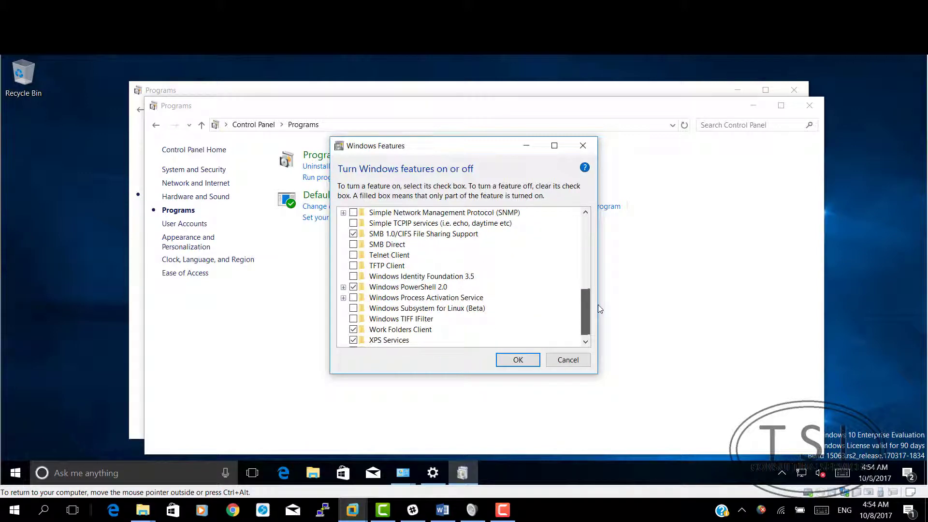
left_click(355, 310)
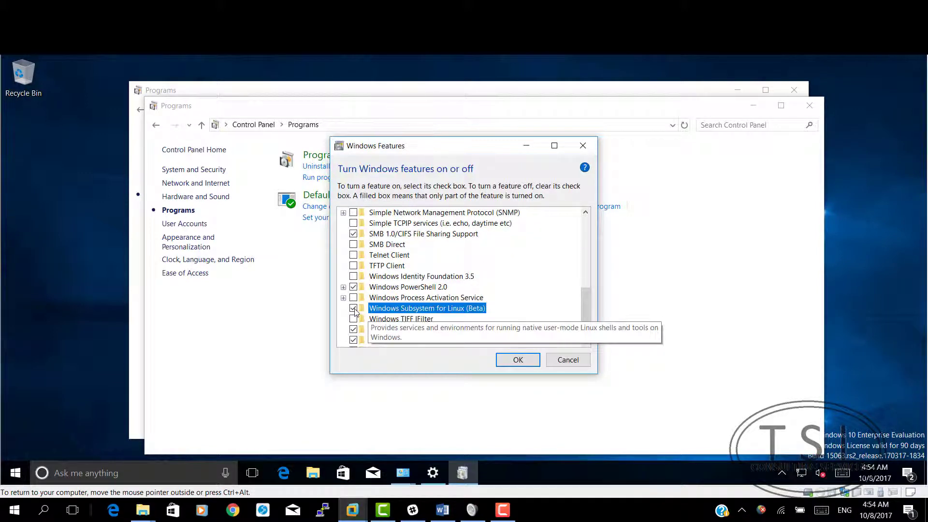
left_click(517, 361)
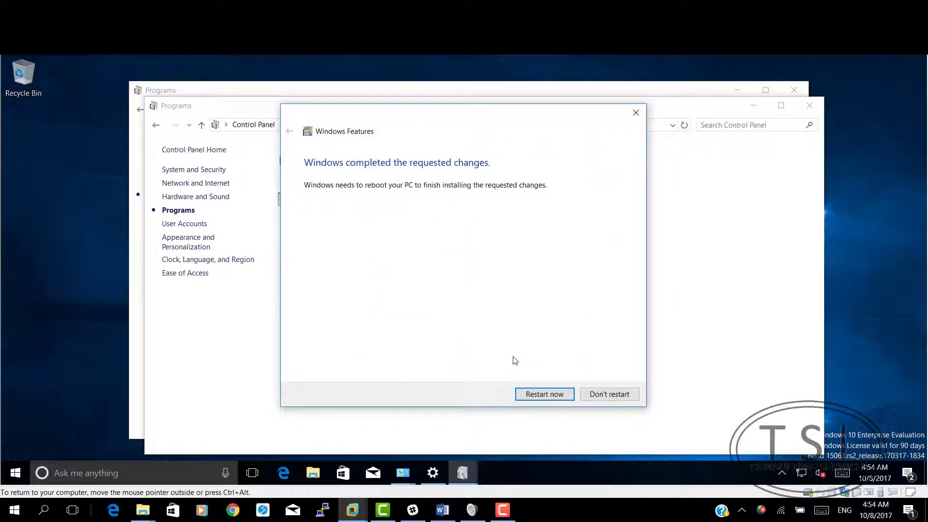
left_click(547, 396)
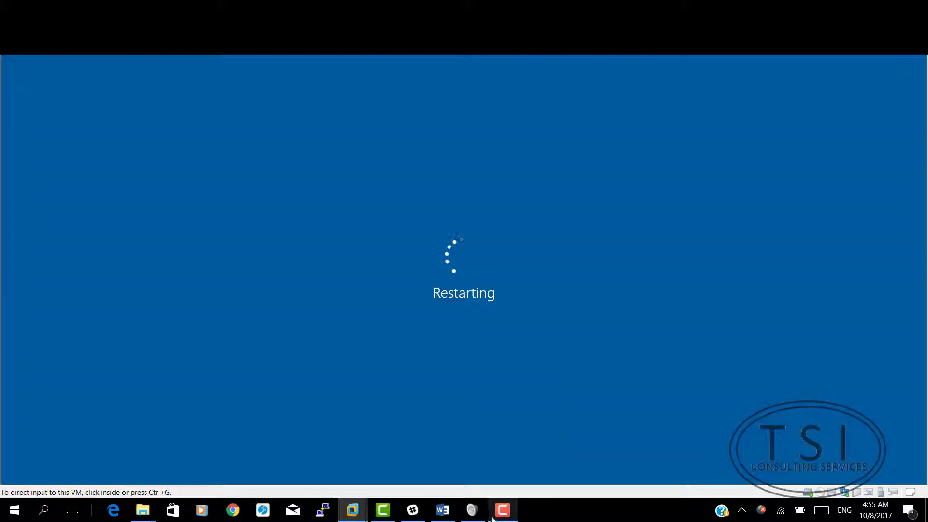
In the Word checklist, delete the period after 'Reboot' in step 3
left_click(501, 515)
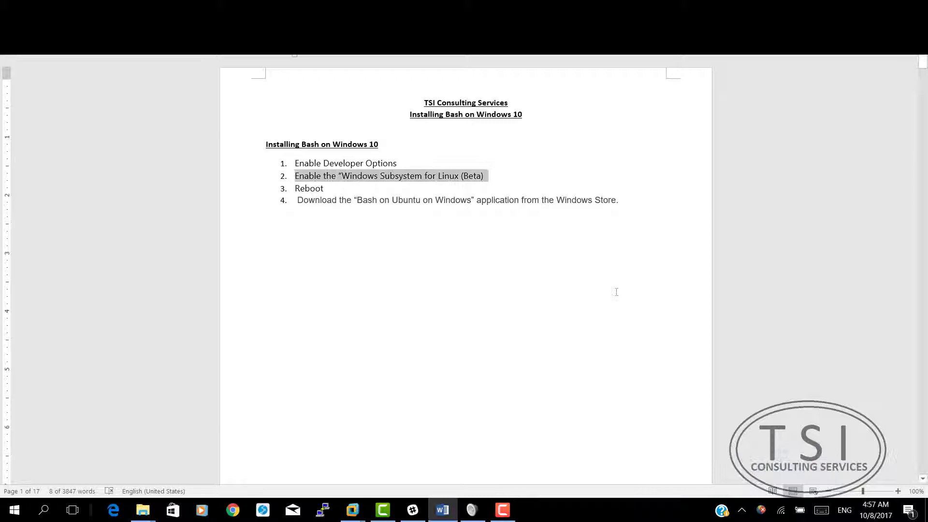
left_click_drag(296, 189, 325, 194)
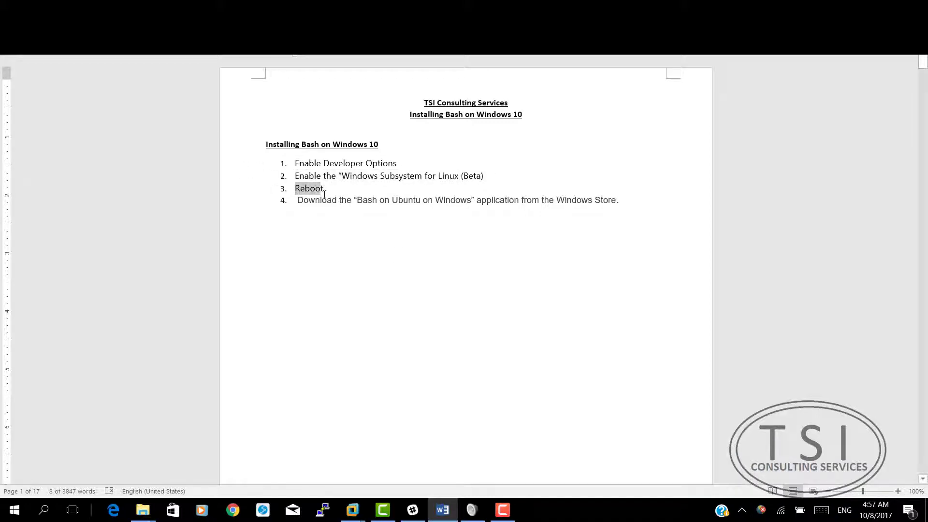
left_click(325, 191)
key("BackSpace")
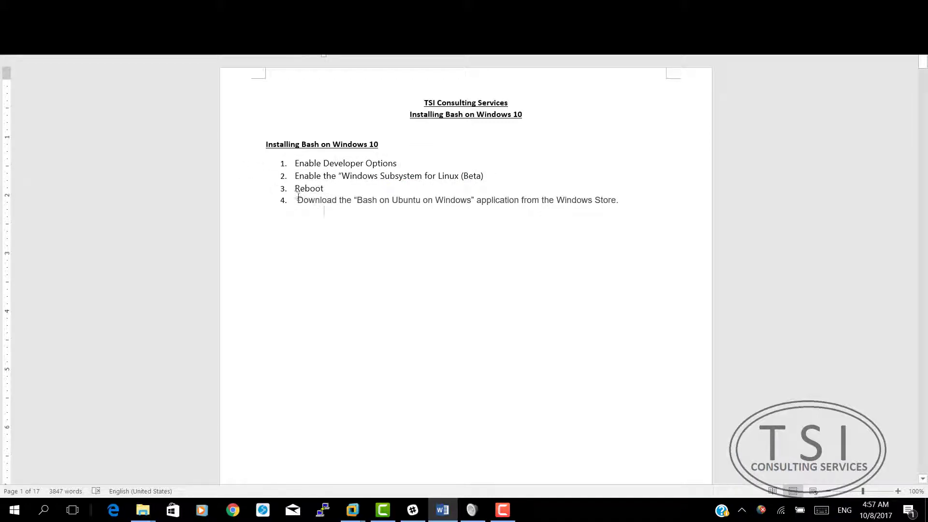
Highlight step 4 of the checklist, then return to the Windows 10 virtual machine
left_click_drag(295, 199, 356, 199)
key("Left")
left_click_drag(477, 190, 625, 199)
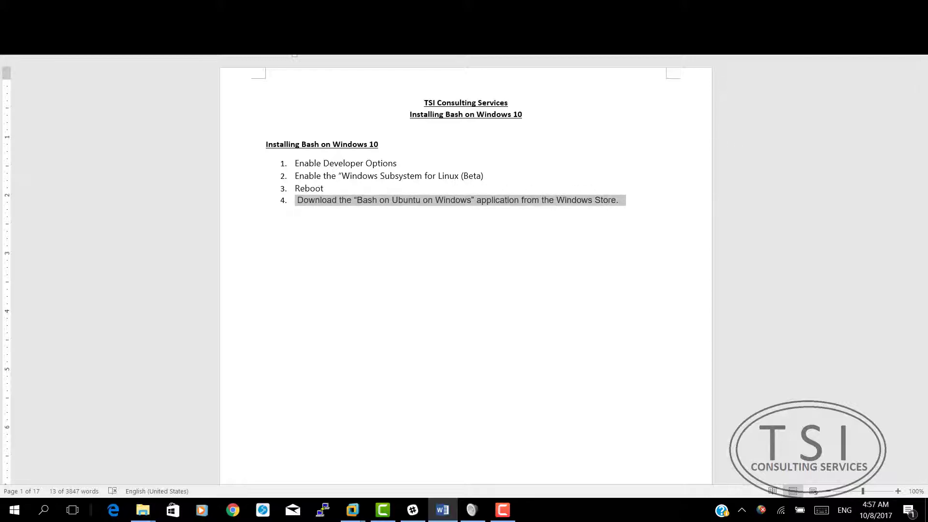
key("alt+Tab")
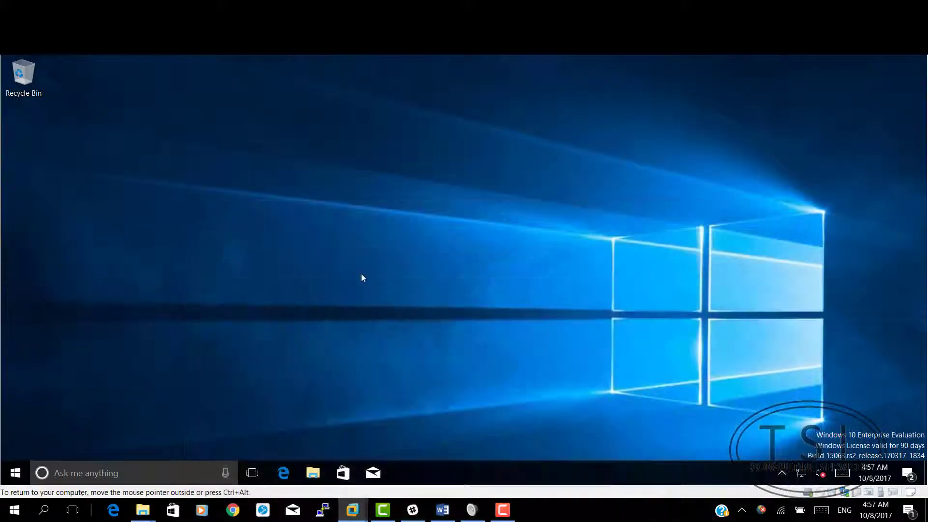
Search Start for 'bash' and run the bash command
left_click(15, 476)
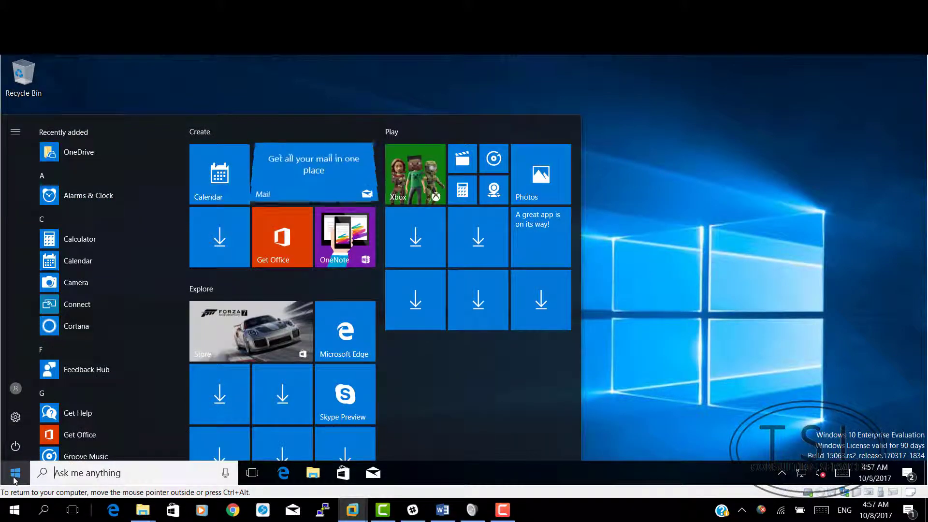
type("bash")
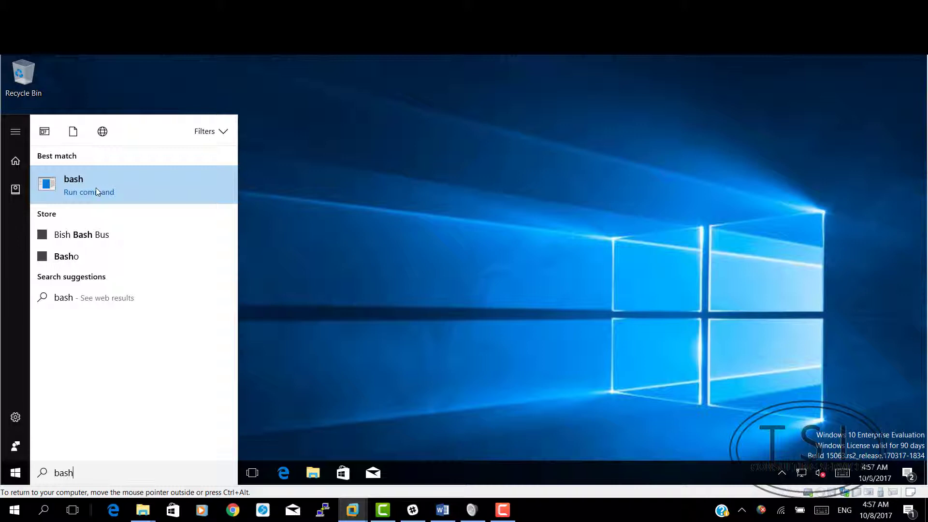
left_click(94, 183)
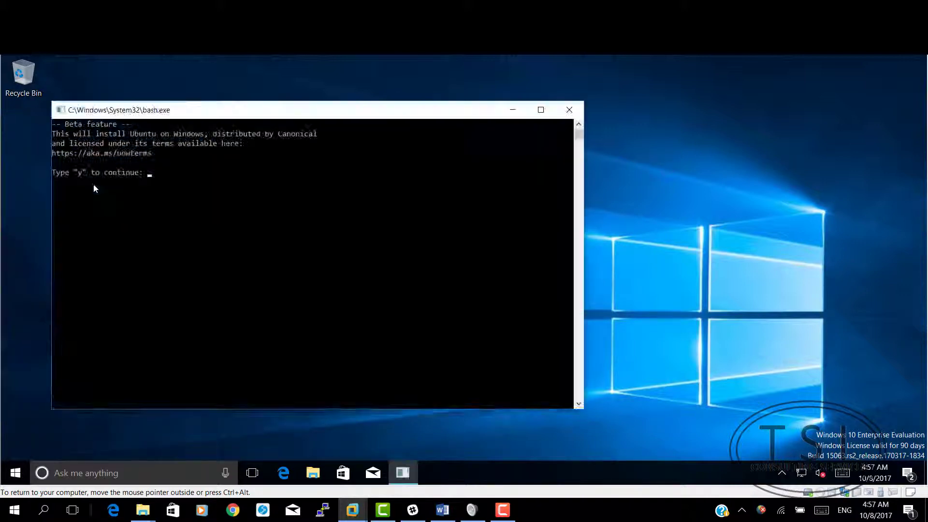
Answer 'y' in the console to install Ubuntu on Windows from the Windows Store
left_click(147, 174)
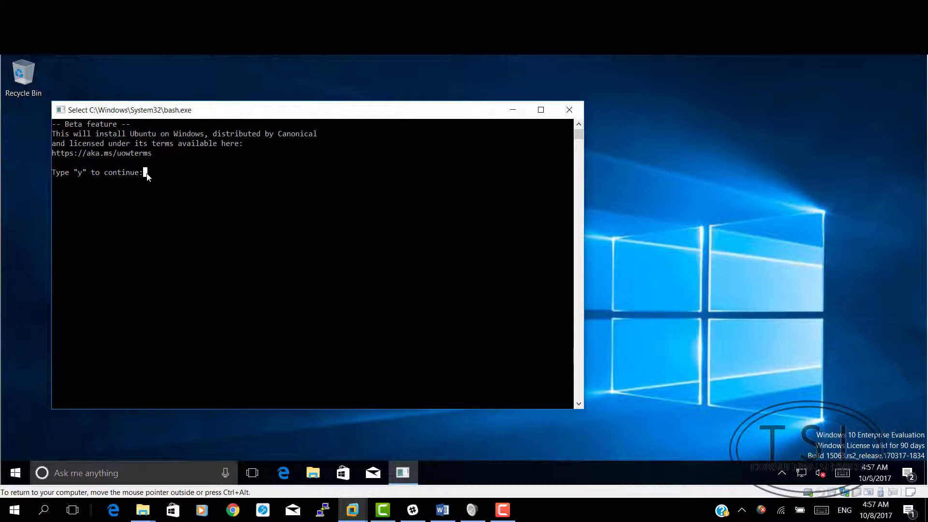
type("y")
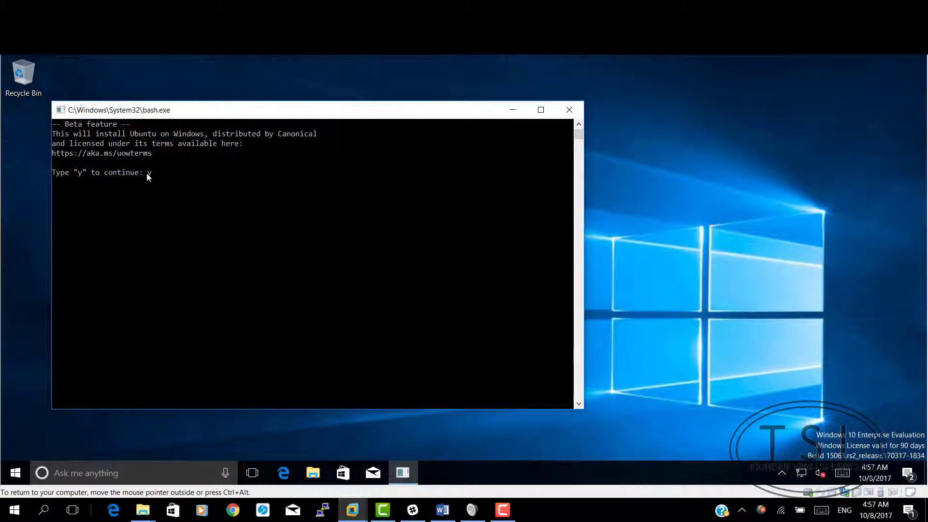
key("Return")
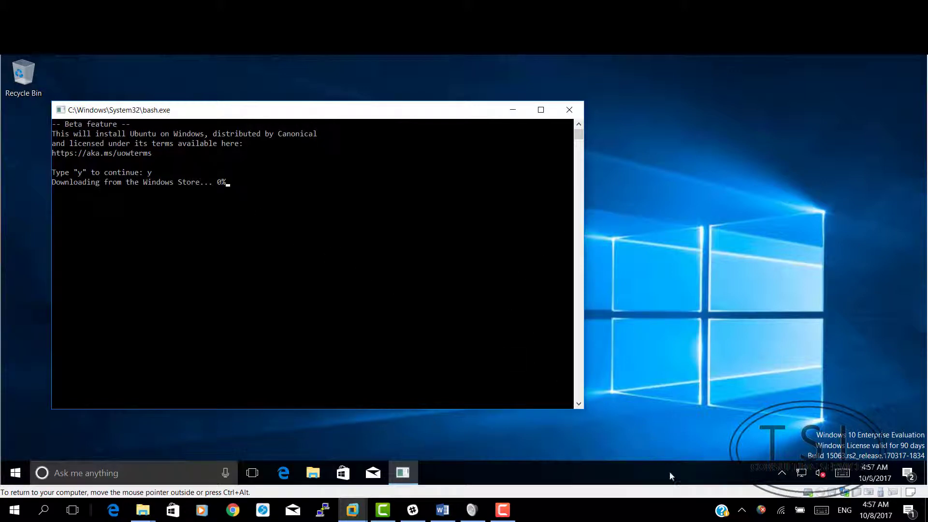
left_click(512, 519)
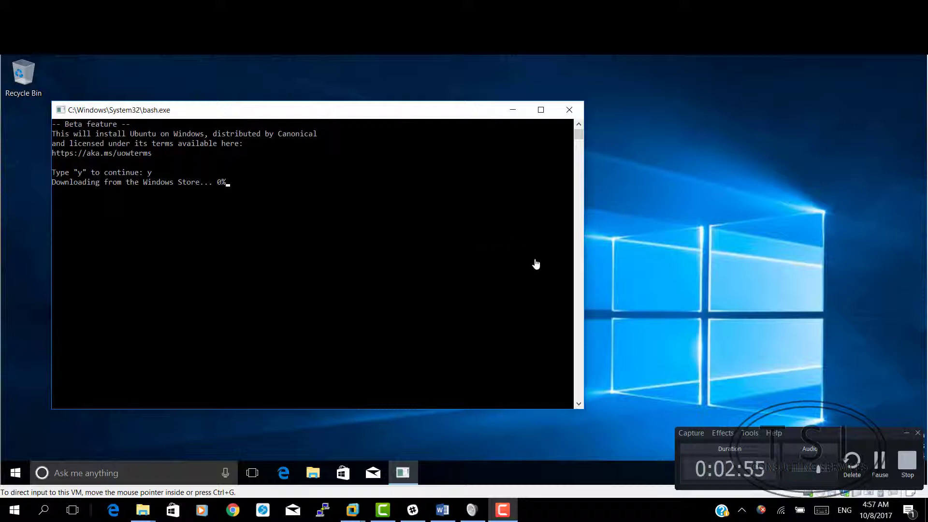
left_click(881, 463)
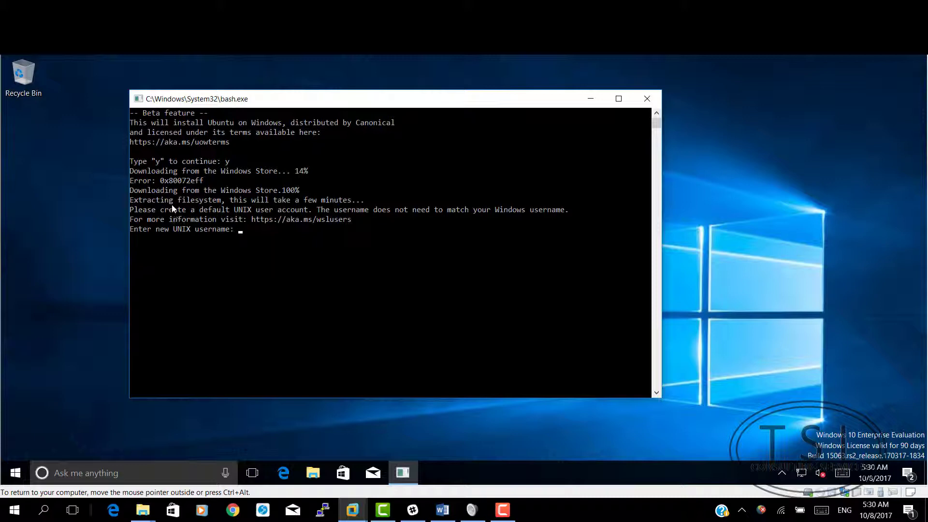
Enter root as the default UNIX username at the installer's username prompt
left_click(256, 227)
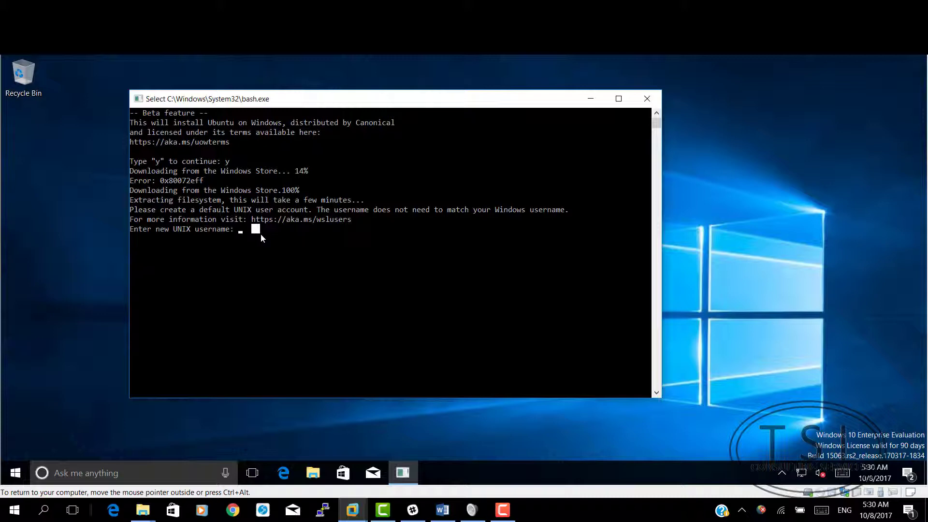
type("root")
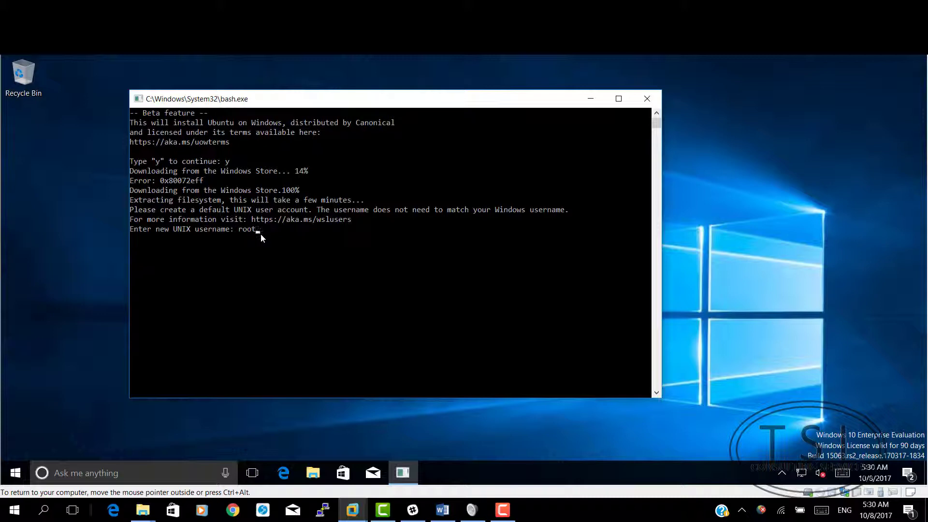
key("Return")
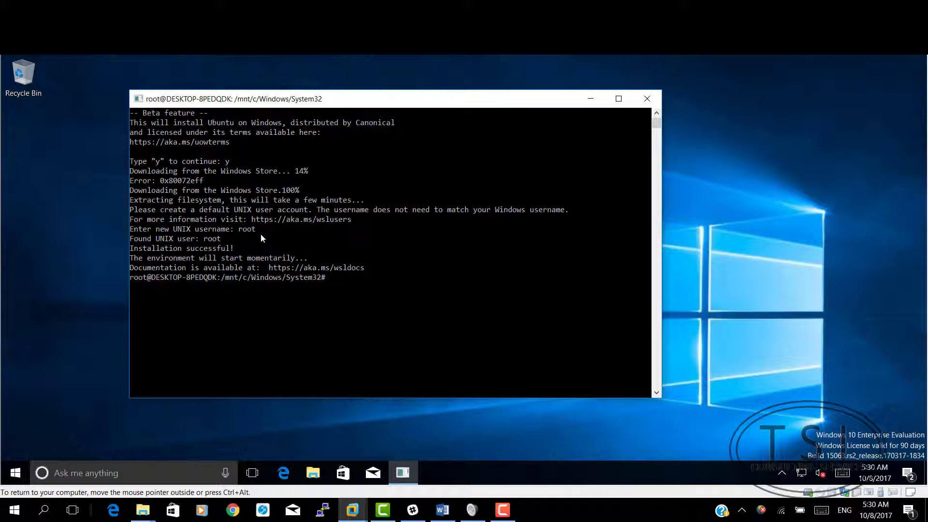
Run ls to list the System32 files, then stop the listing with Ctrl+C
key("Return")
key("Return")
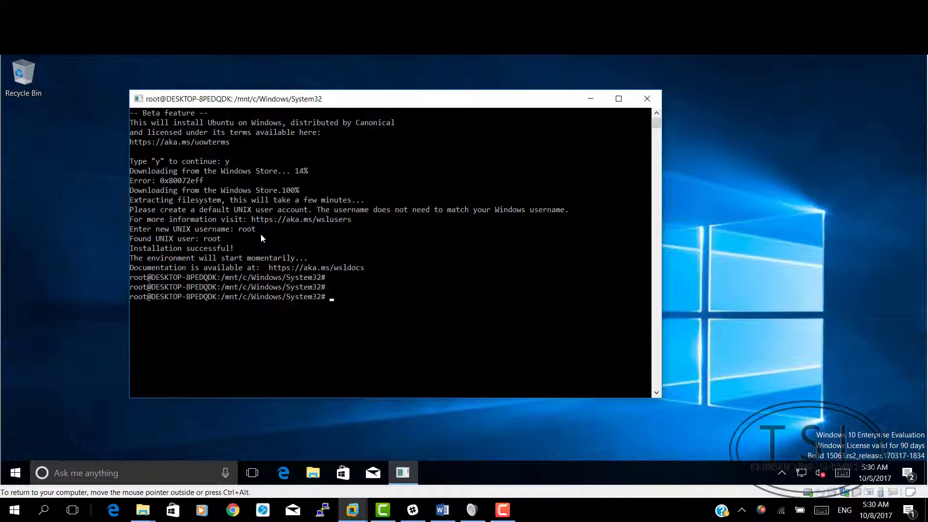
type("ls")
key("Return")
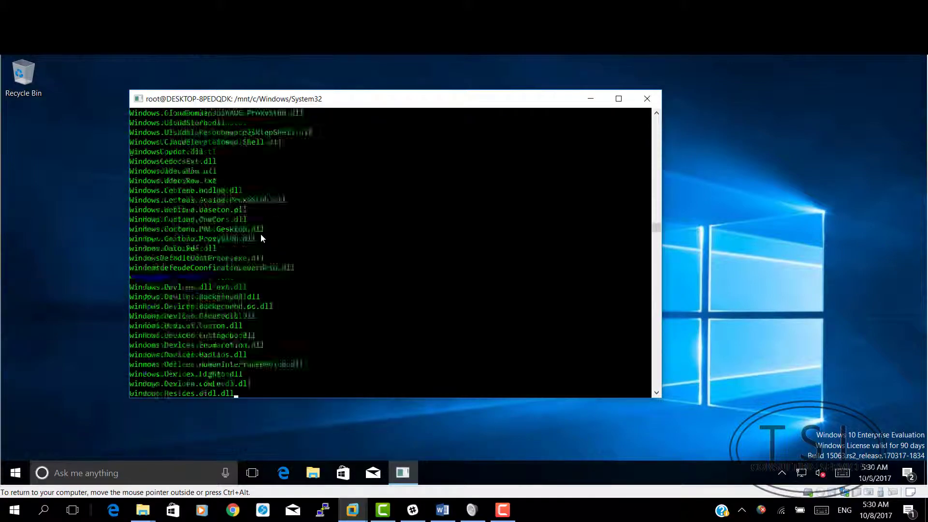
key("ctrl+c")
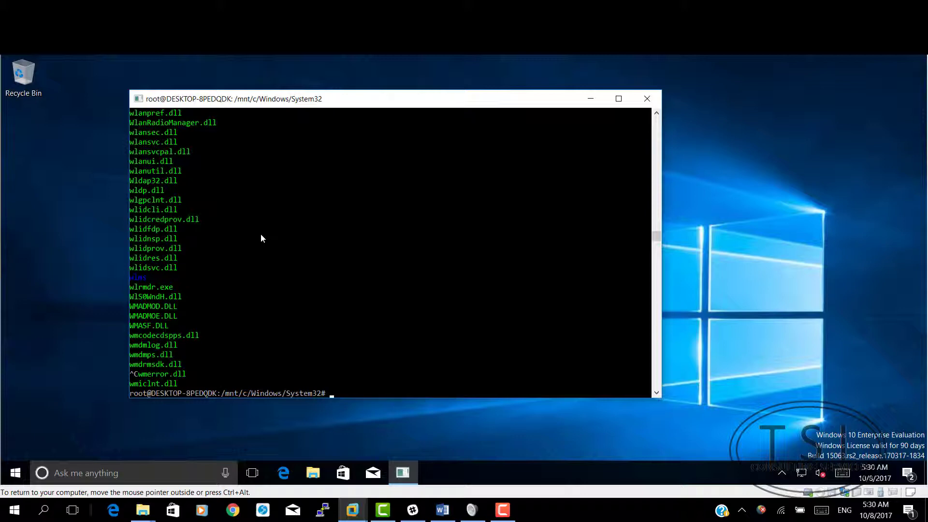
Open bash.txt in vi and quit without saving using :q!
type("vi d")
key("BackSpace")
type("bash.txt")
key("Return")
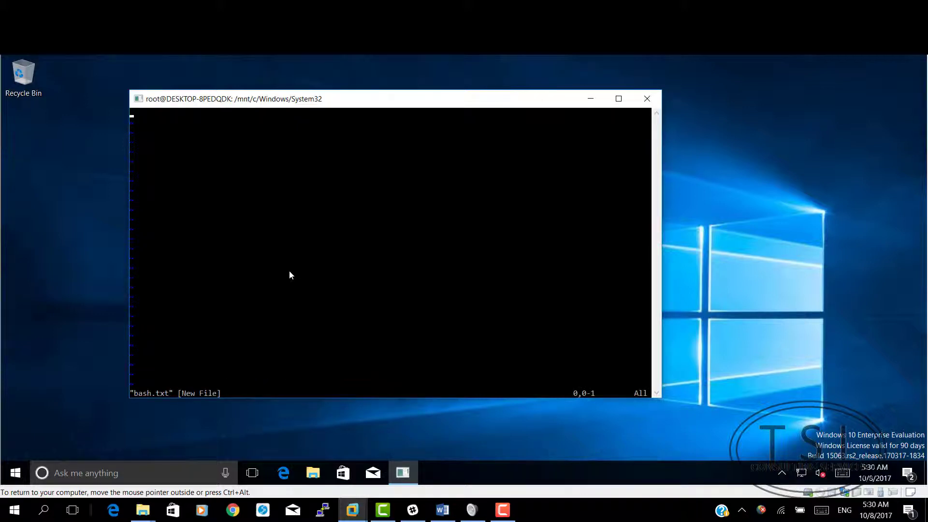
type(":q!")
key("Return")
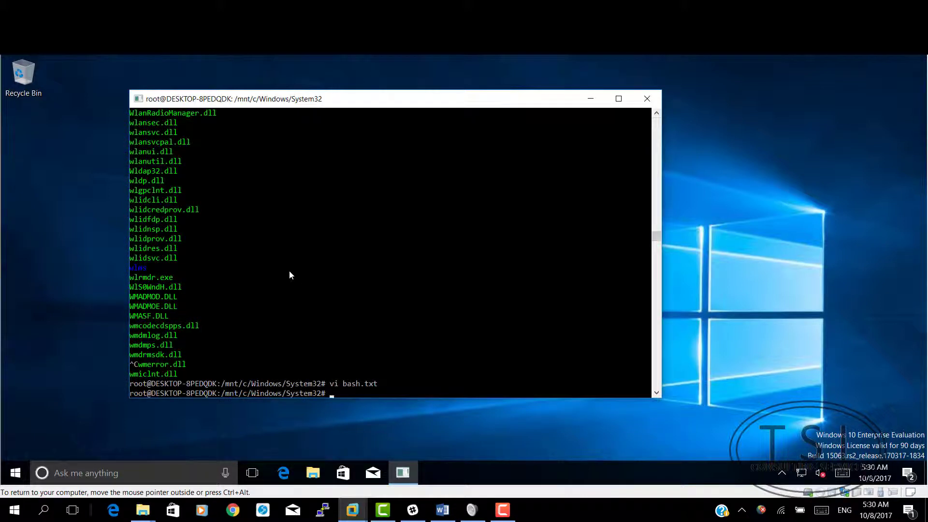
Run man, then view the Vim manual with 'man vi' and quit it
type("man")
key("Return")
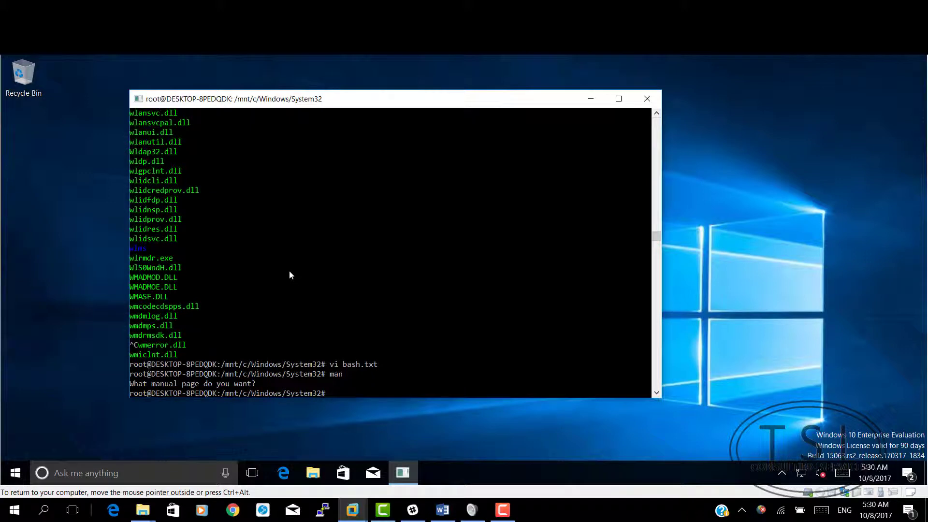
type("man vi")
key("Return")
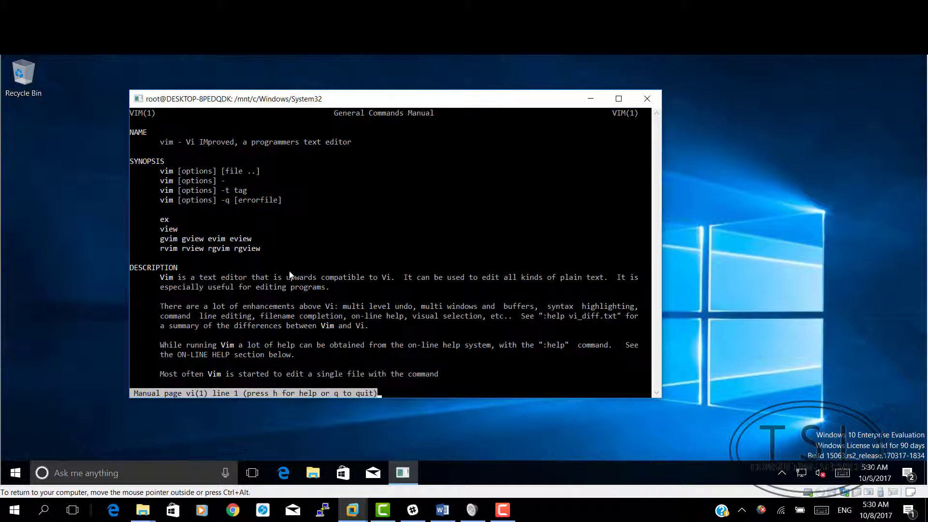
type("ql")
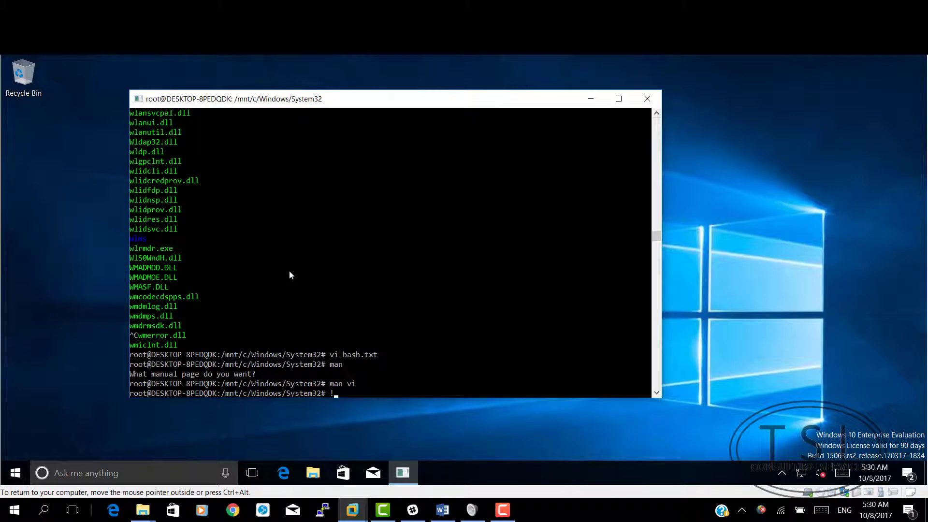
key("Return")
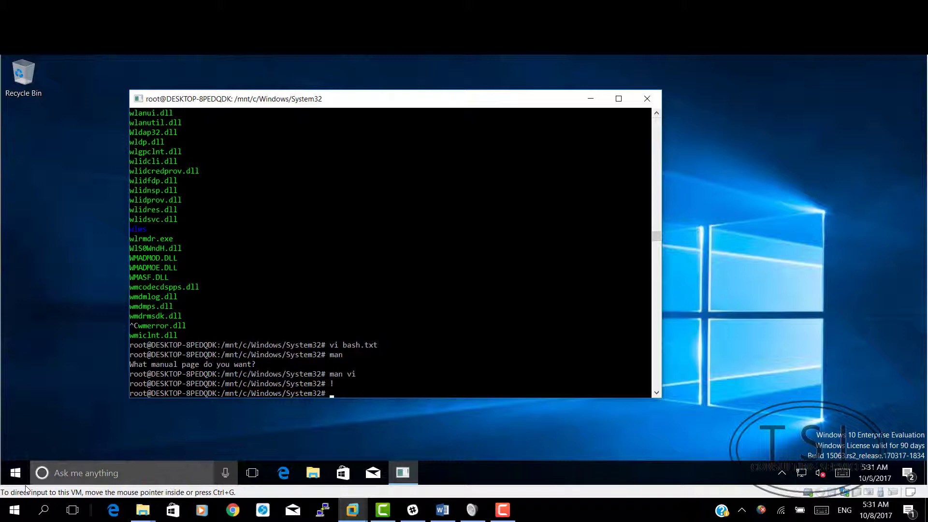
Close the terminal and relaunch Bash on Ubuntu on Windows from Start
left_click(647, 99)
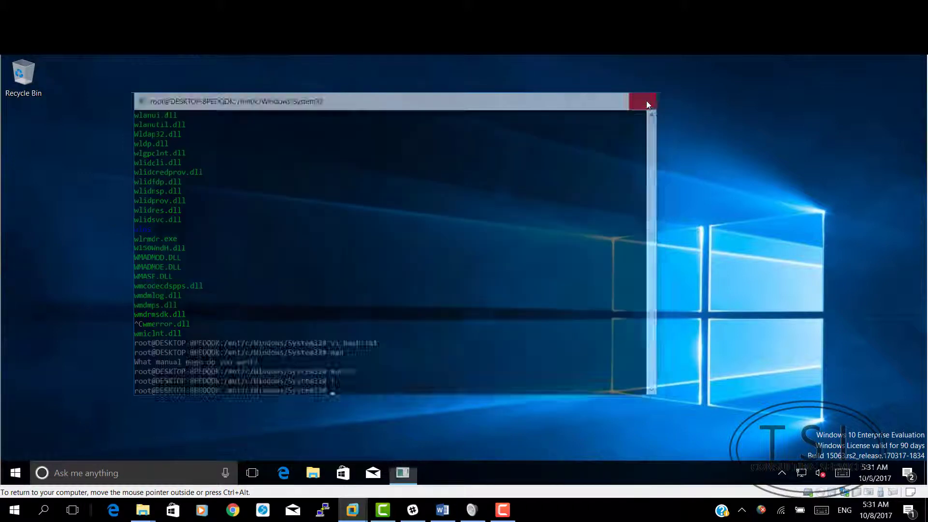
left_click(16, 473)
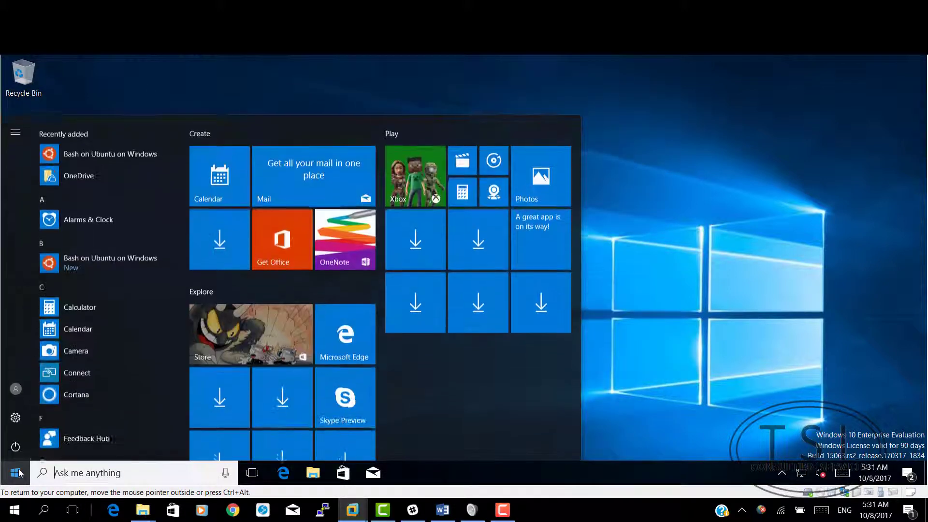
type("bash")
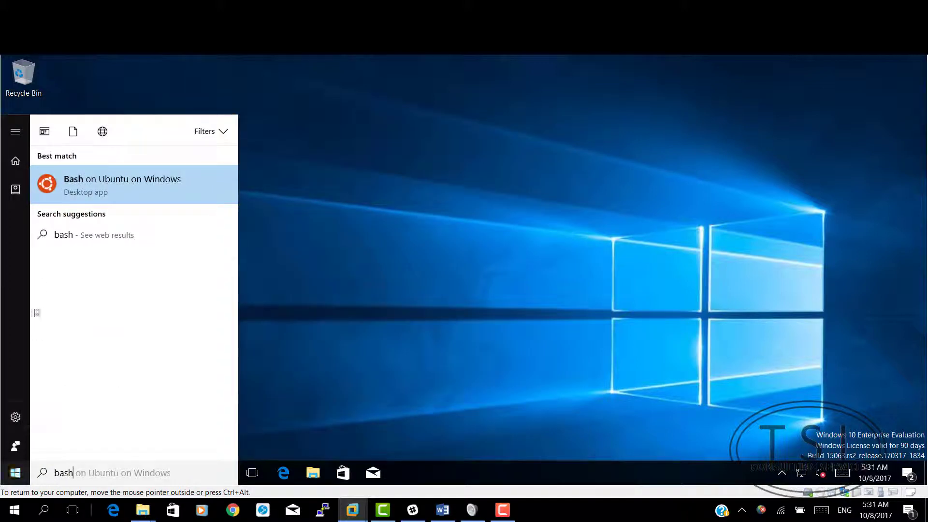
left_click(102, 193)
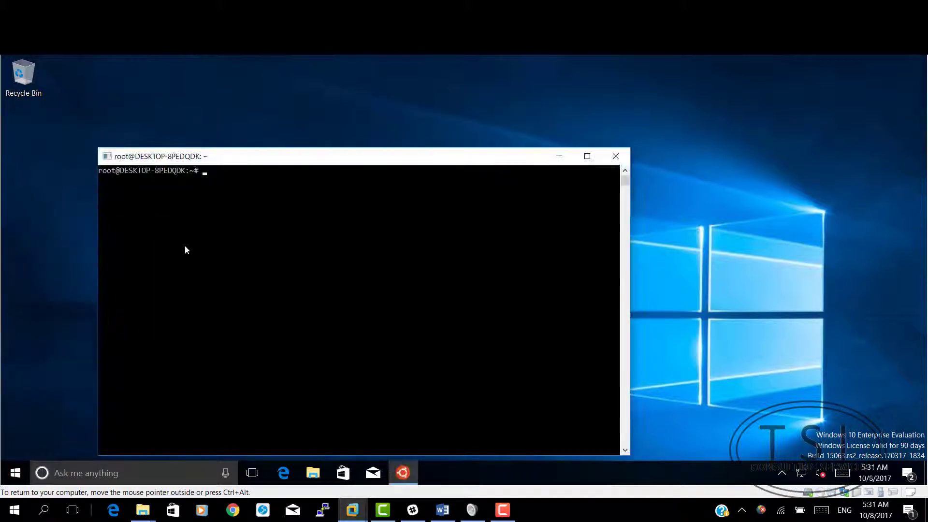
Run dig to query the 13 DNS root servers
left_click(239, 176)
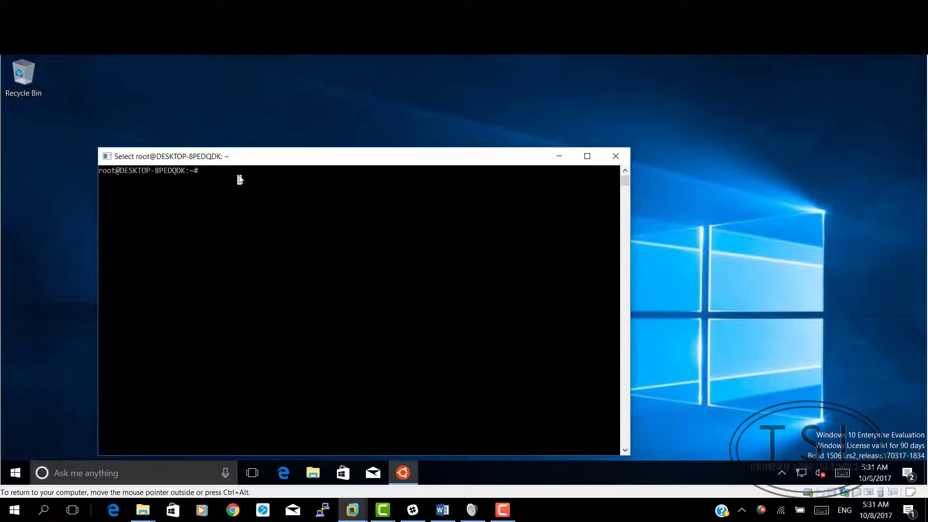
type("dig")
key("Return")
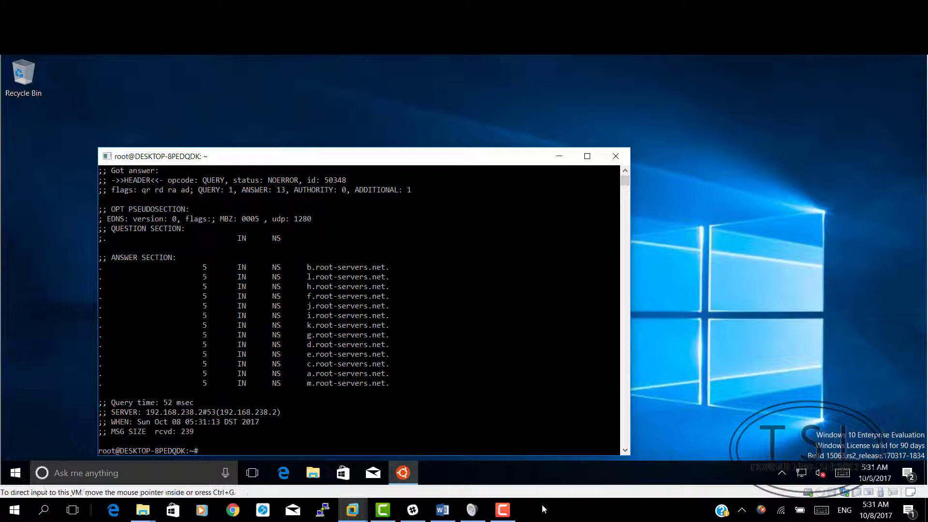
Bring the Word 'Installing Bash on Windows 10' checklist back on screen from the taskbar
left_click(438, 516)
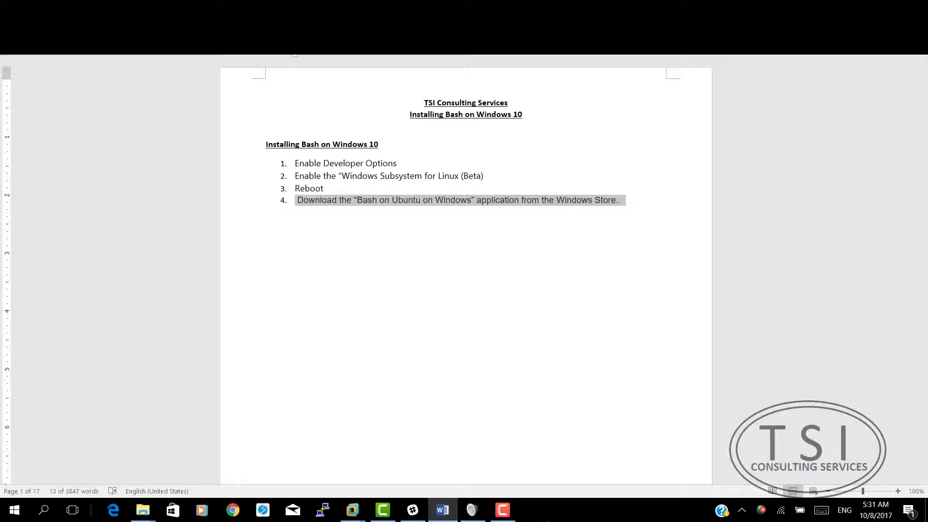
left_click(502, 510)
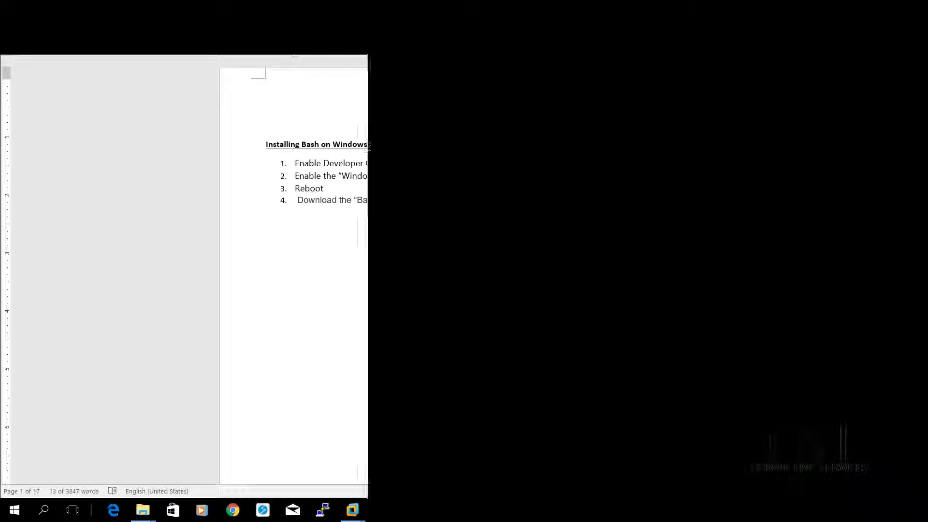